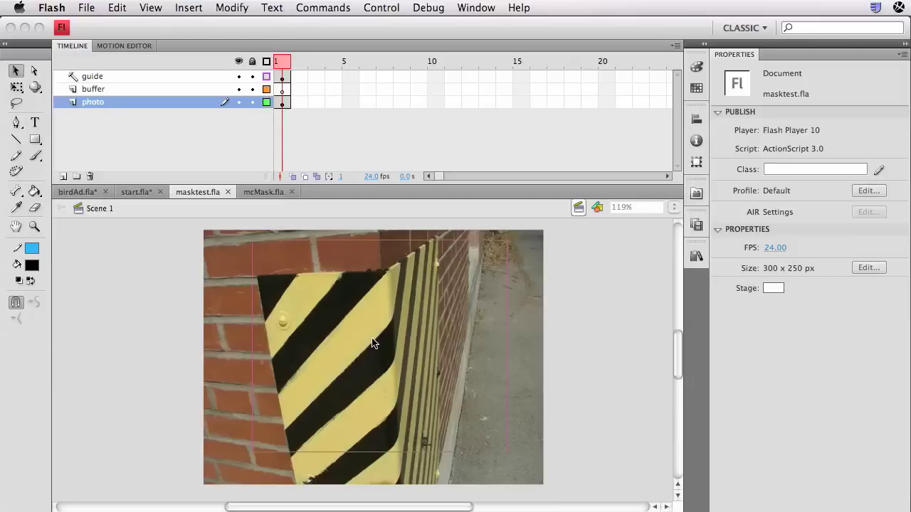
Add a new layer directly above photo and name it 'mask'.
click(240, 342)
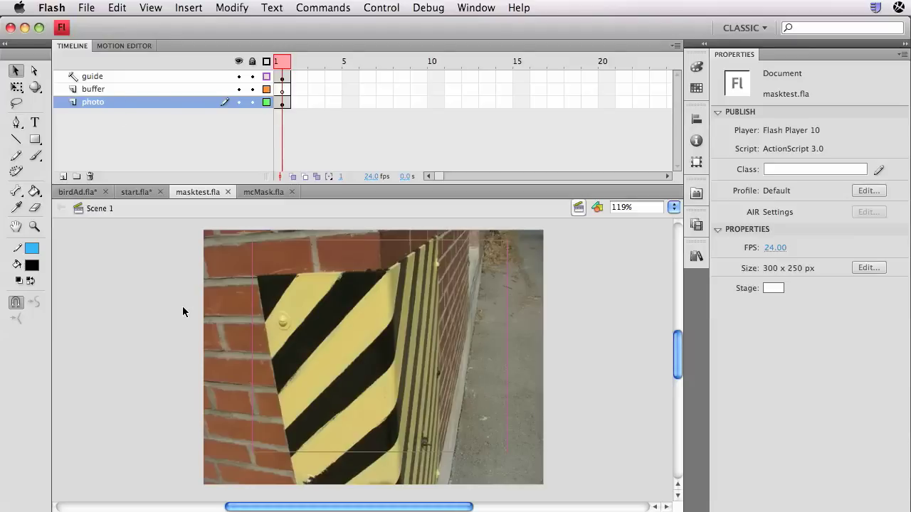
click(63, 177)
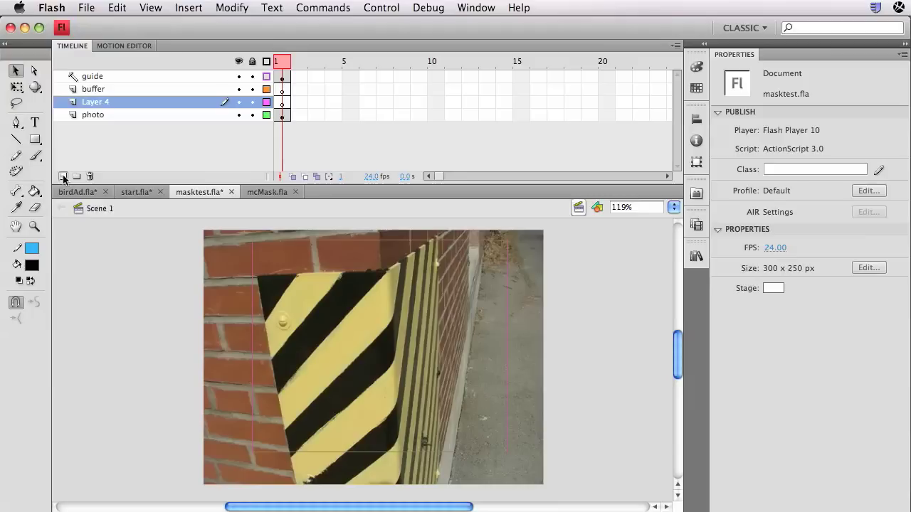
double_click(90, 100)
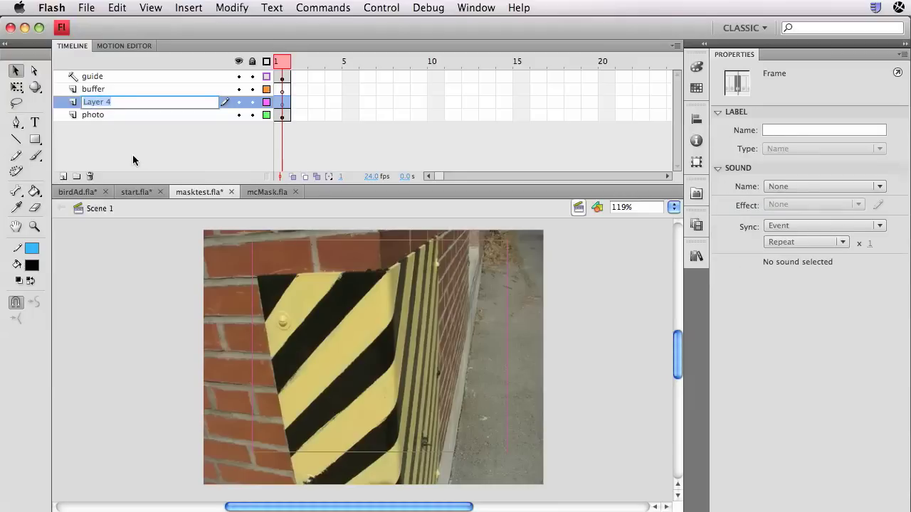
text(mask)
click(127, 271)
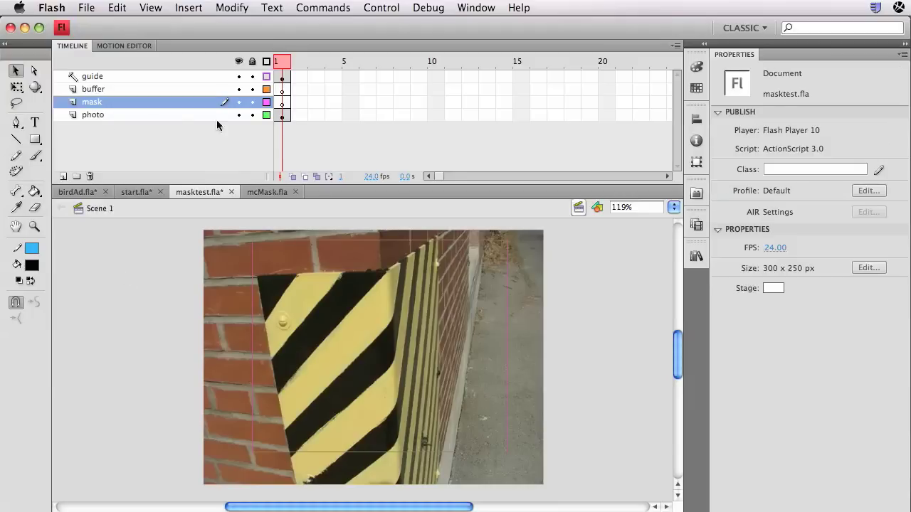
Draw a black circle with the Oval Tool over the striped sign, shifting it down and right.
click(35, 139)
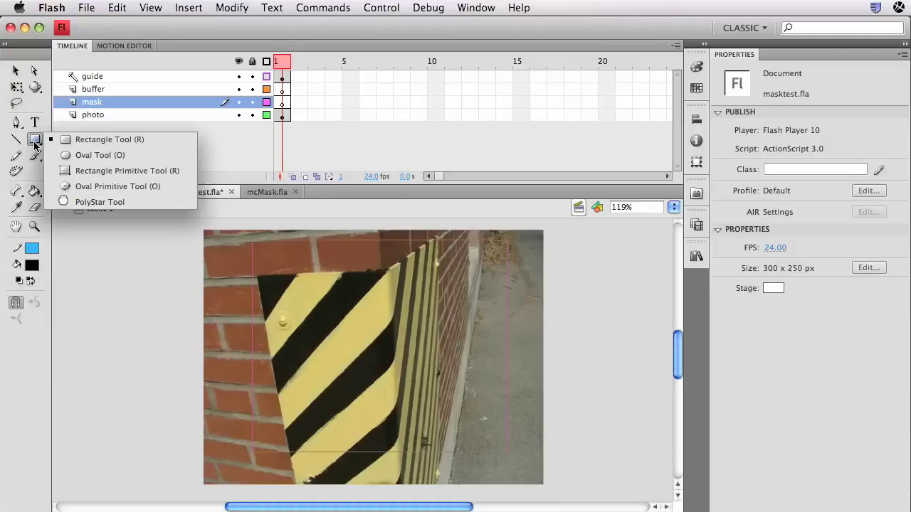
click(66, 155)
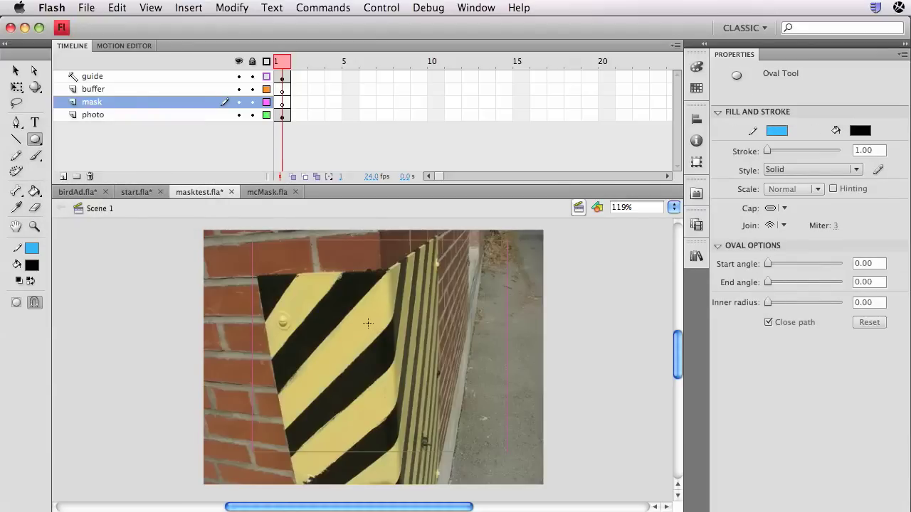
drag(368, 323, 447, 402)
click(16, 71)
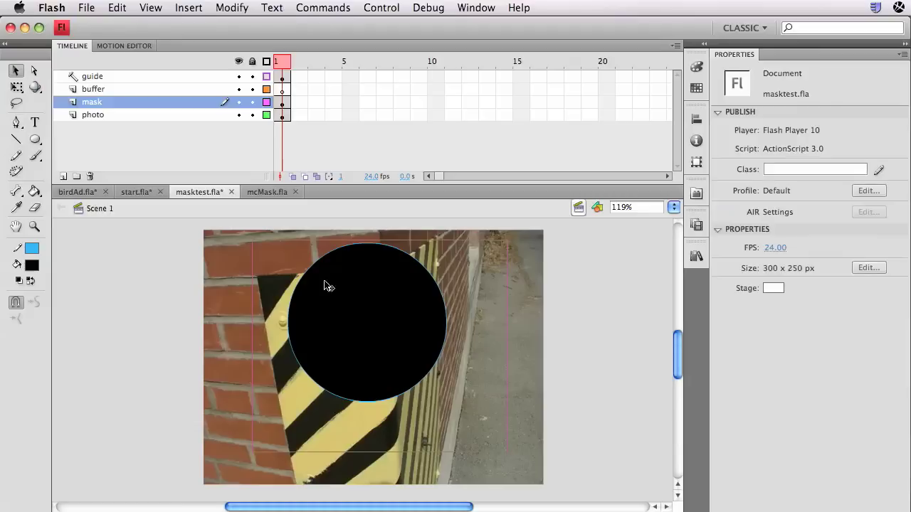
drag(364, 311, 372, 333)
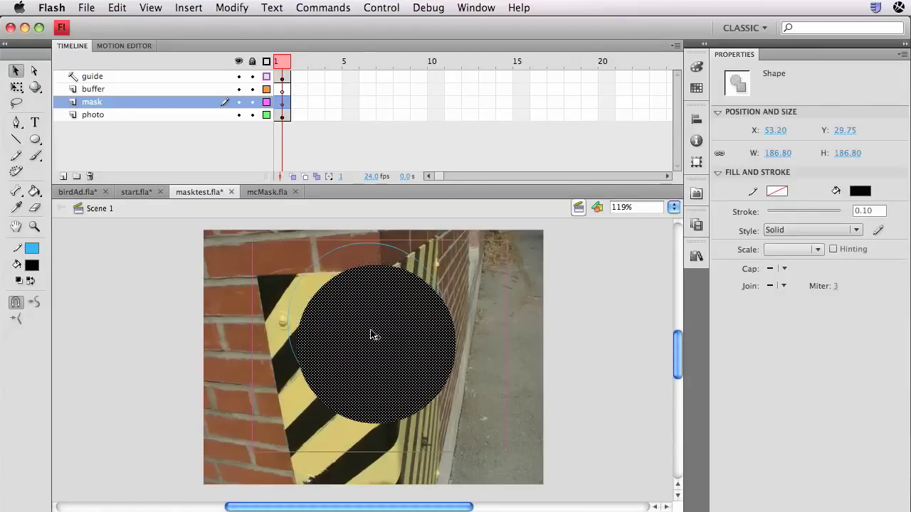
Delete the circle's outline stroke and nudge the fill into place over the sign.
click(359, 248)
key(Delete)
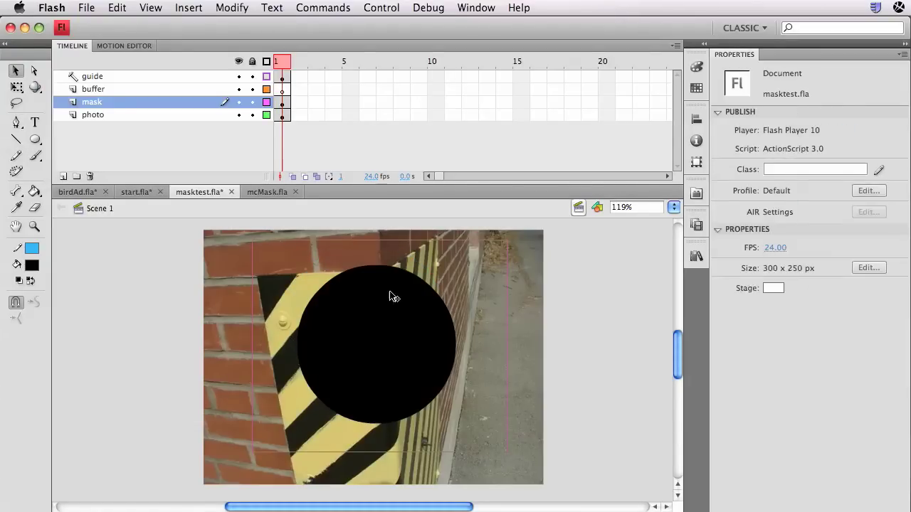
click(396, 336)
drag(395, 336, 399, 341)
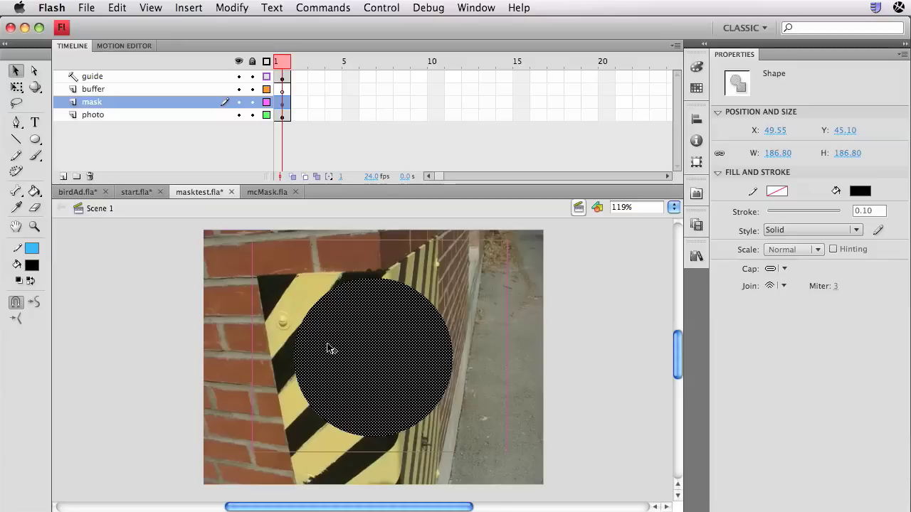
drag(364, 350, 363, 348)
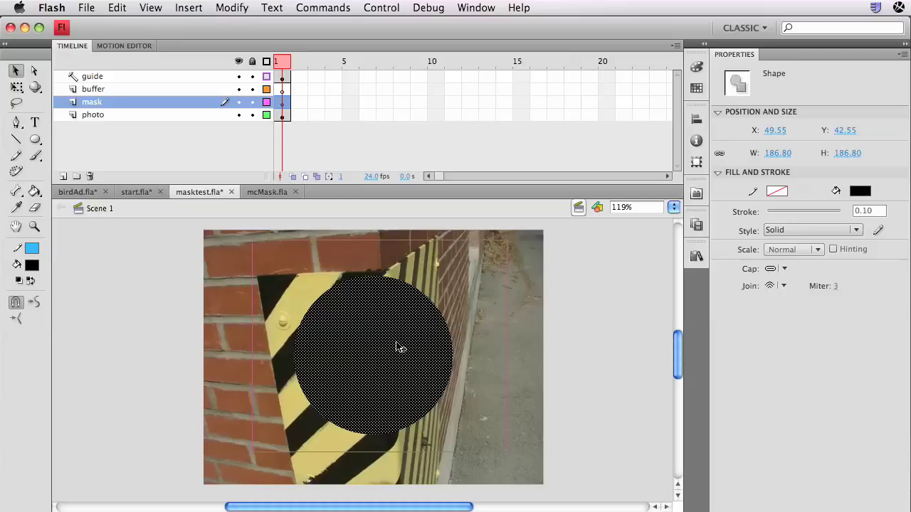
click(425, 285)
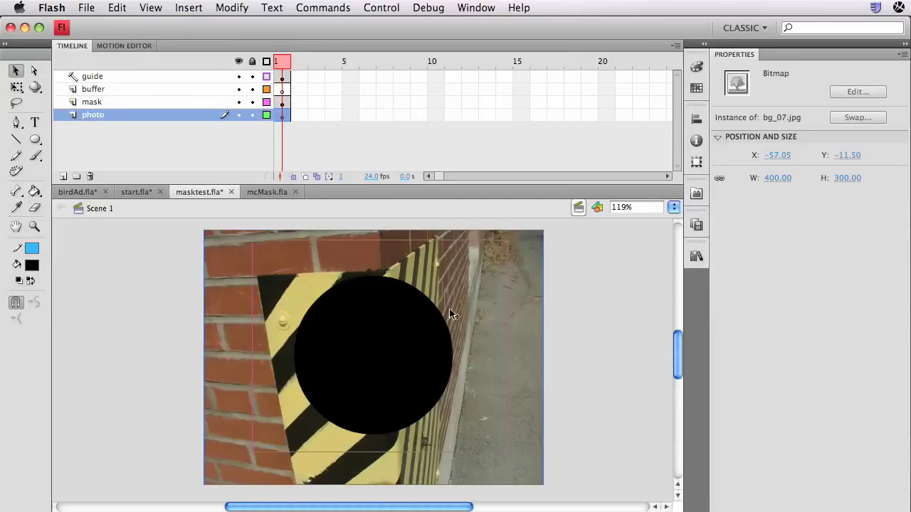
Change the circle's fill colour to blue and test the movie.
click(390, 352)
click(31, 265)
click(150, 348)
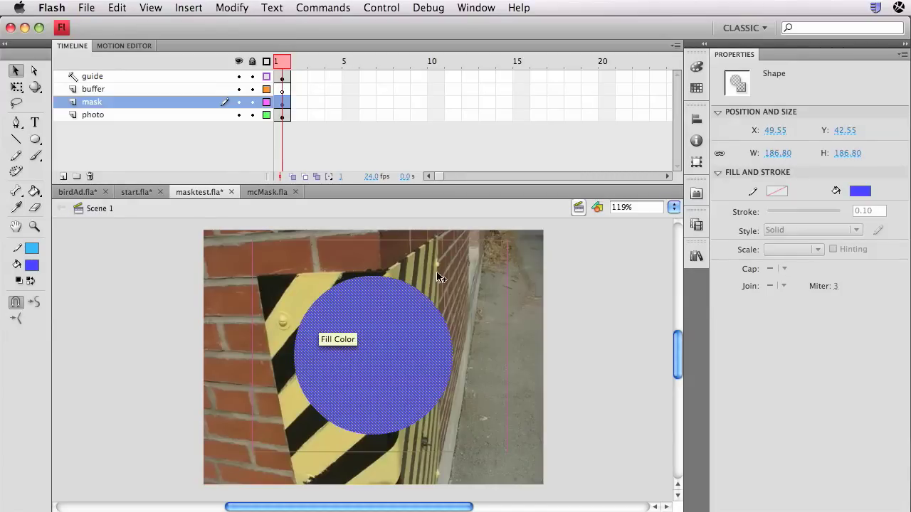
key(super+Return)
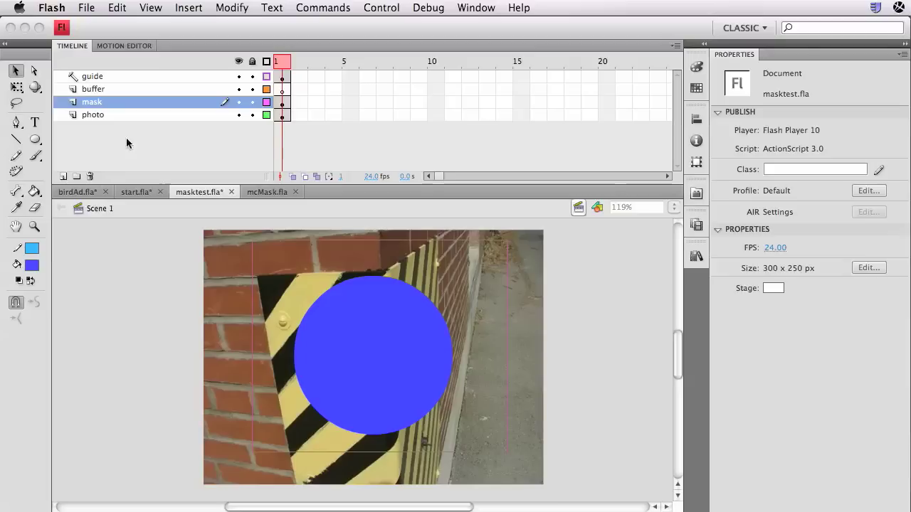
Set the 'mask' layer's type to Mask in its Layer Properties.
double_click(72, 101)
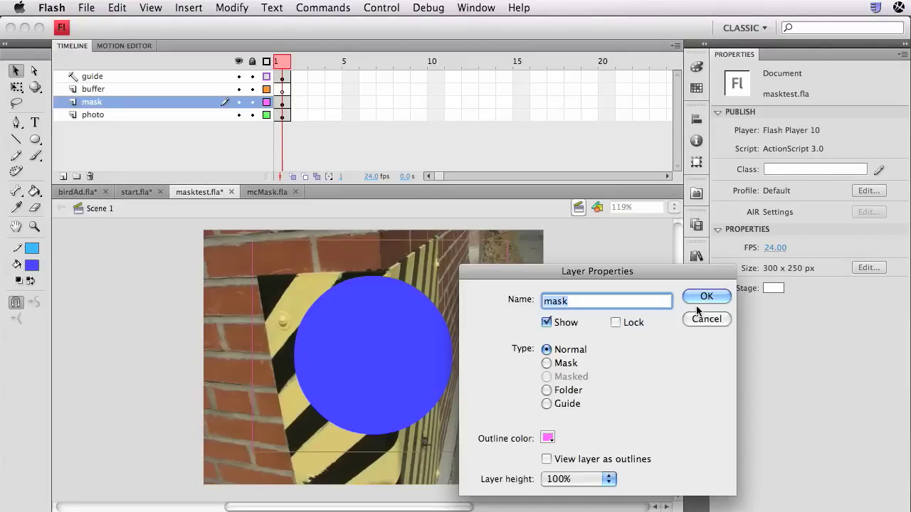
click(548, 364)
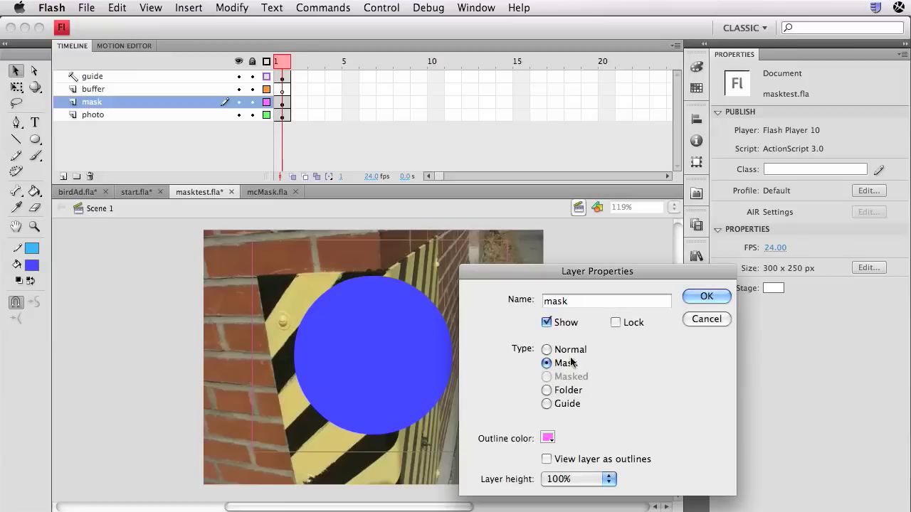
click(706, 297)
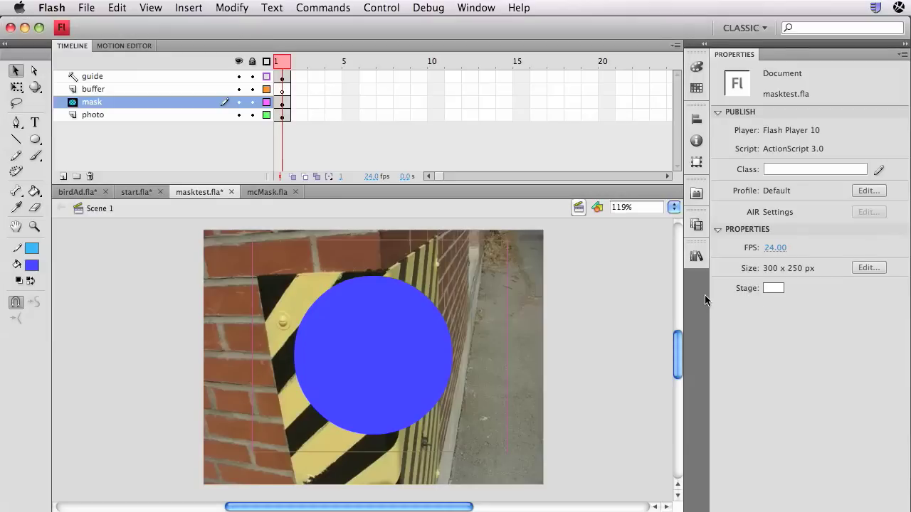
Nest the photo layer beneath the mask layer as its masked layer.
click(72, 118)
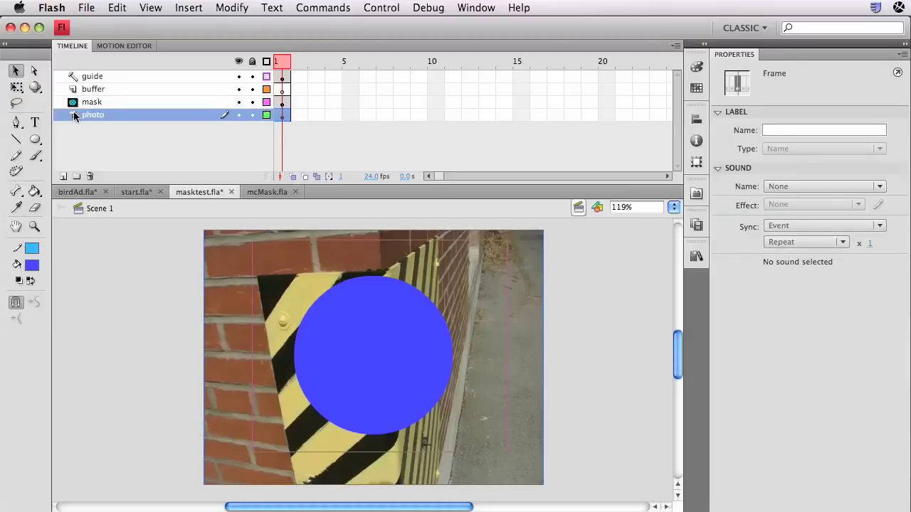
drag(74, 116, 83, 113)
click(108, 149)
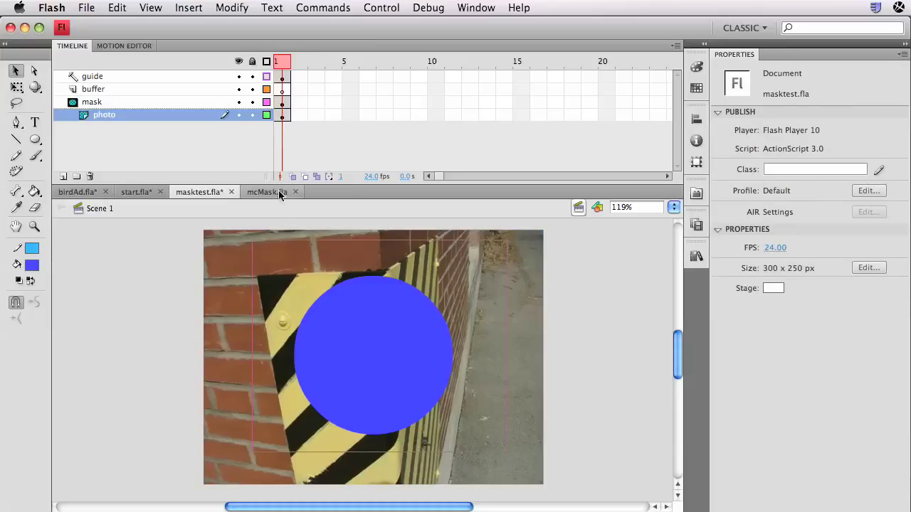
Lock both layers to preview the circular mask, then unlock them for editing.
click(252, 102)
click(252, 115)
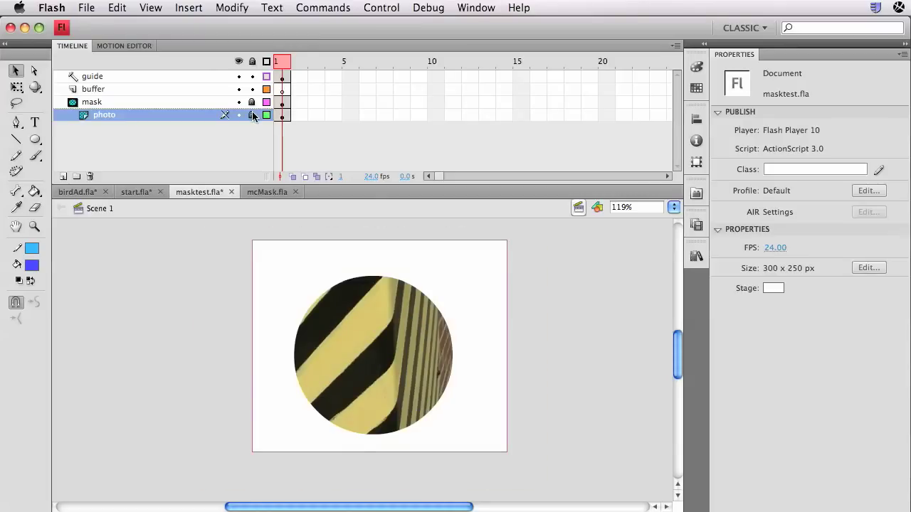
click(252, 114)
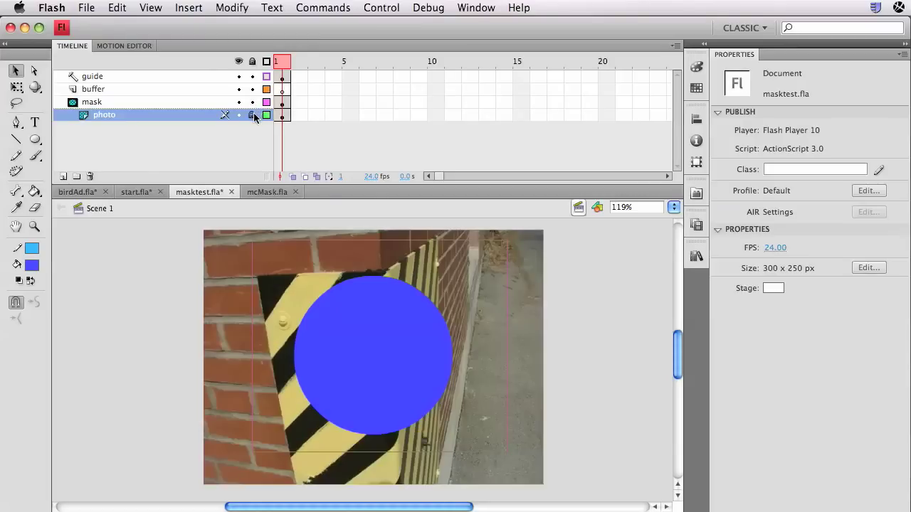
click(252, 115)
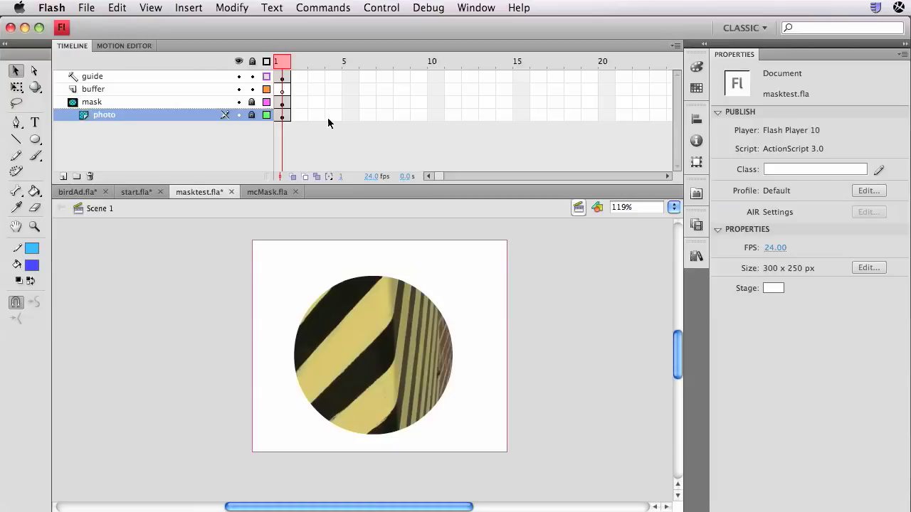
drag(257, 116, 253, 103)
Convert the blue circle into a Movie Clip symbol named 'ball' with F8.
click(368, 350)
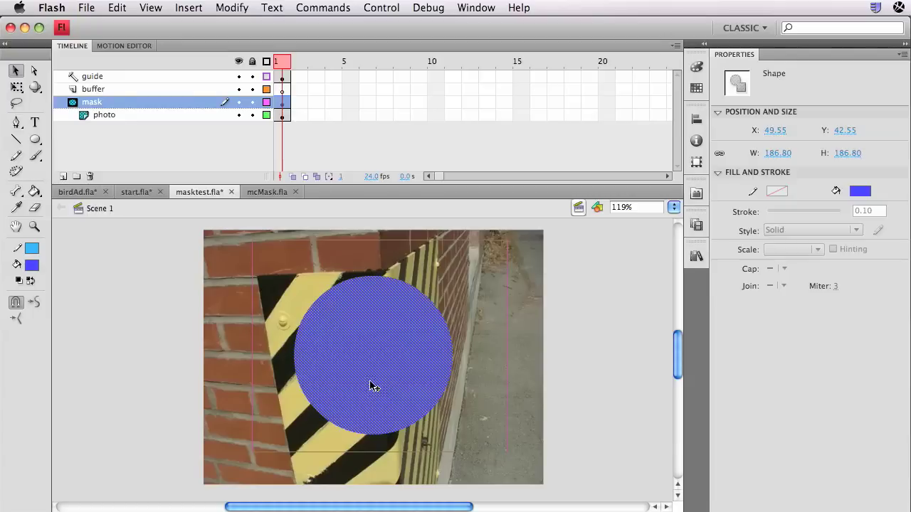
key(F8)
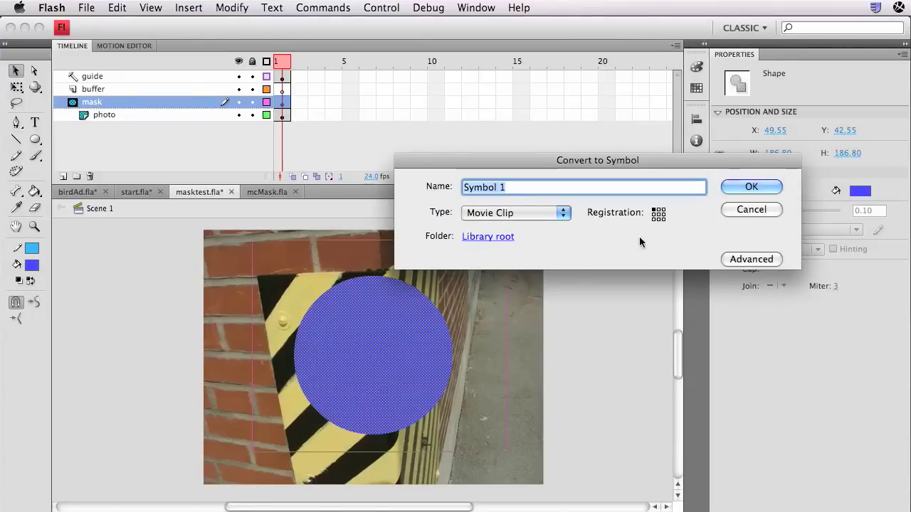
text(ball)
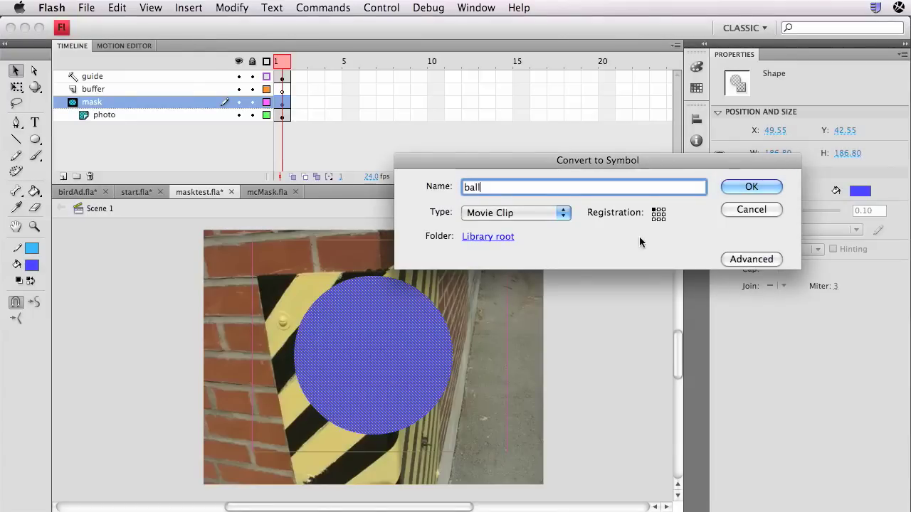
key(Return)
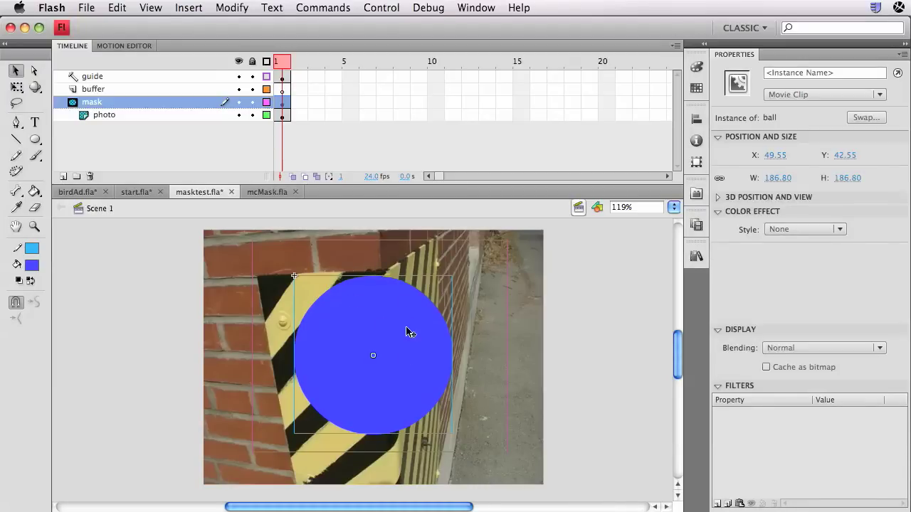
Move the ball left of the photo and add keyframes at frame 10 on all layers.
drag(412, 334, 208, 334)
drag(432, 77, 442, 119)
key(F6)
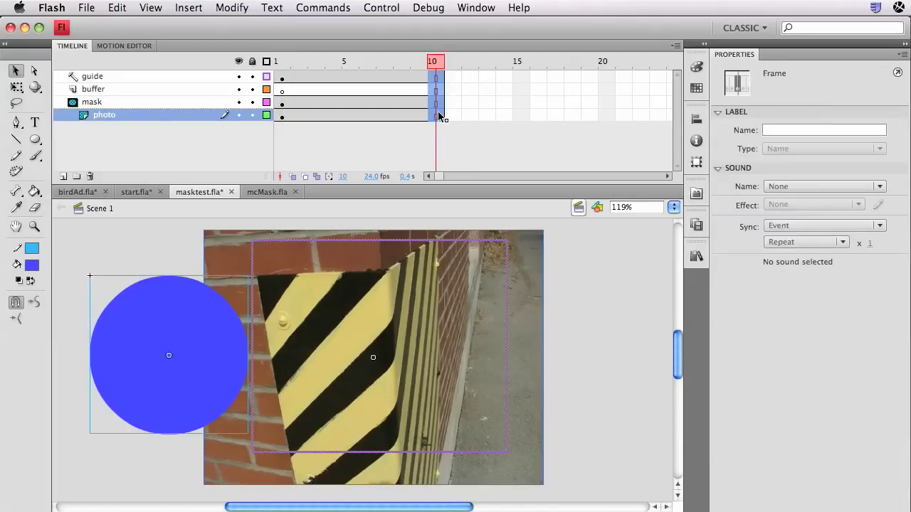
Create a motion tween on the mask layer, placing the ball right of the photo at frame 10.
click(356, 105)
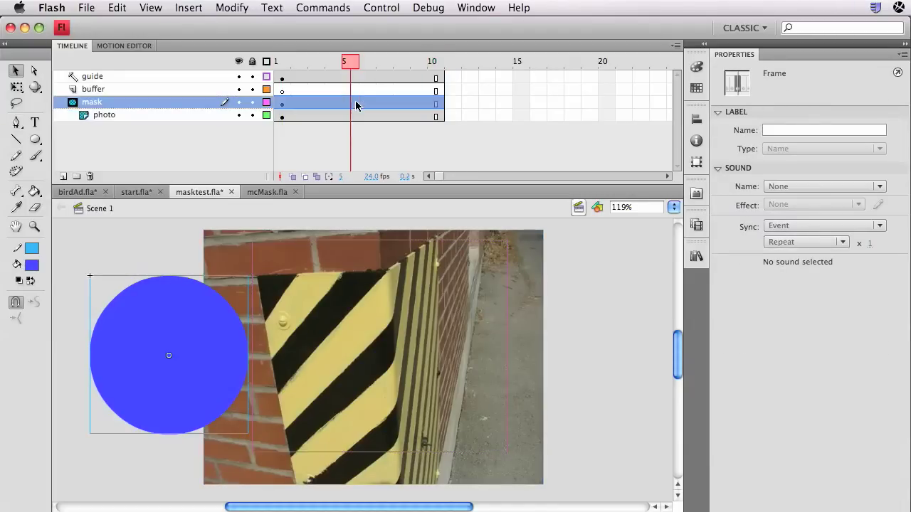
right_click(357, 106)
click(398, 112)
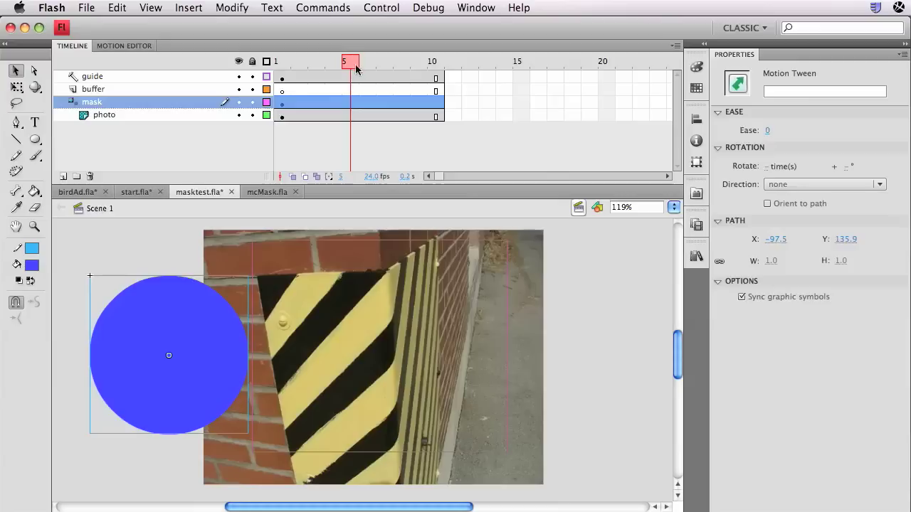
drag(357, 62, 432, 64)
drag(219, 340, 635, 324)
drag(436, 62, 385, 63)
key(shift+comma)
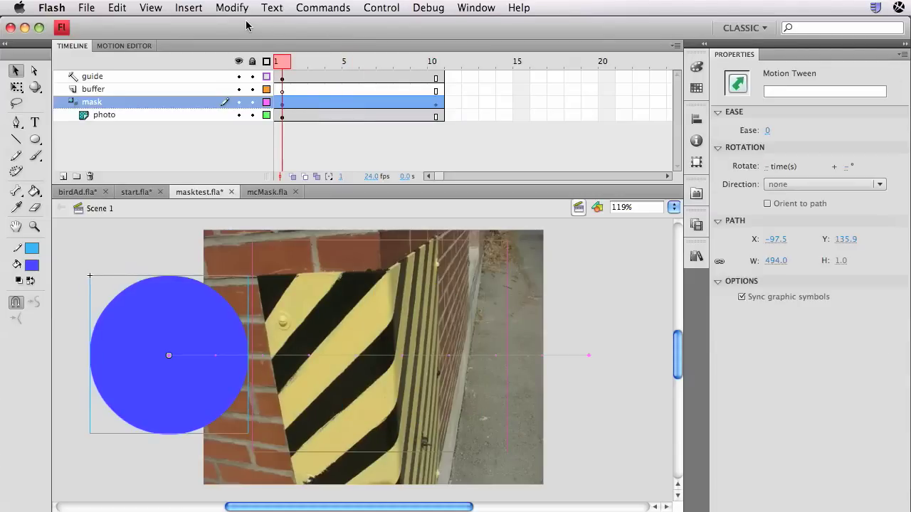
key(super+Return)
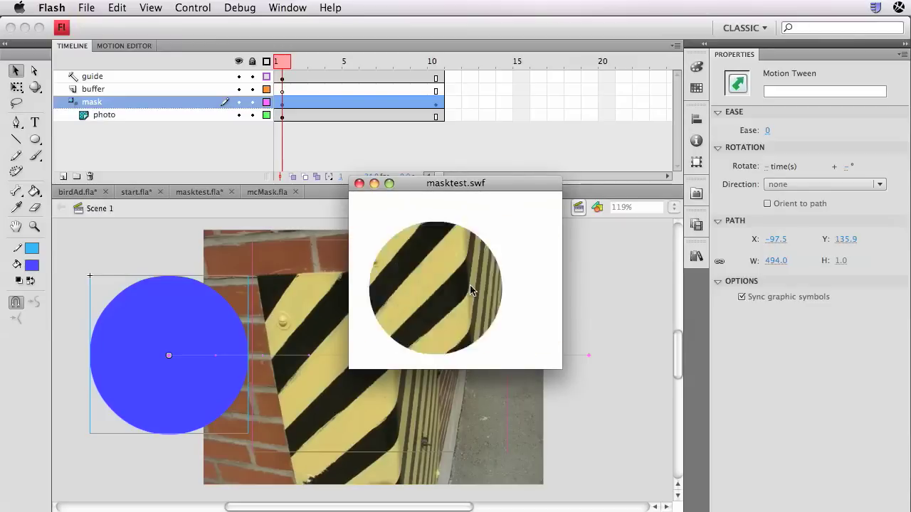
click(359, 183)
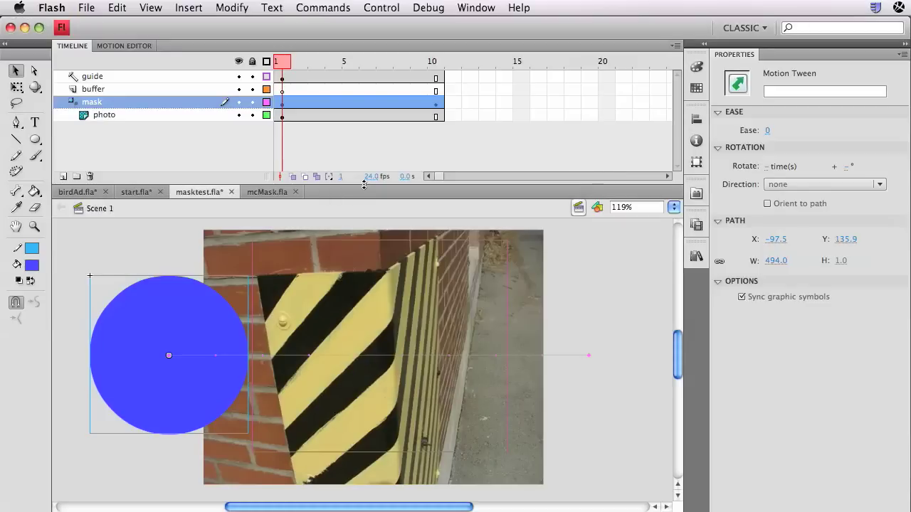